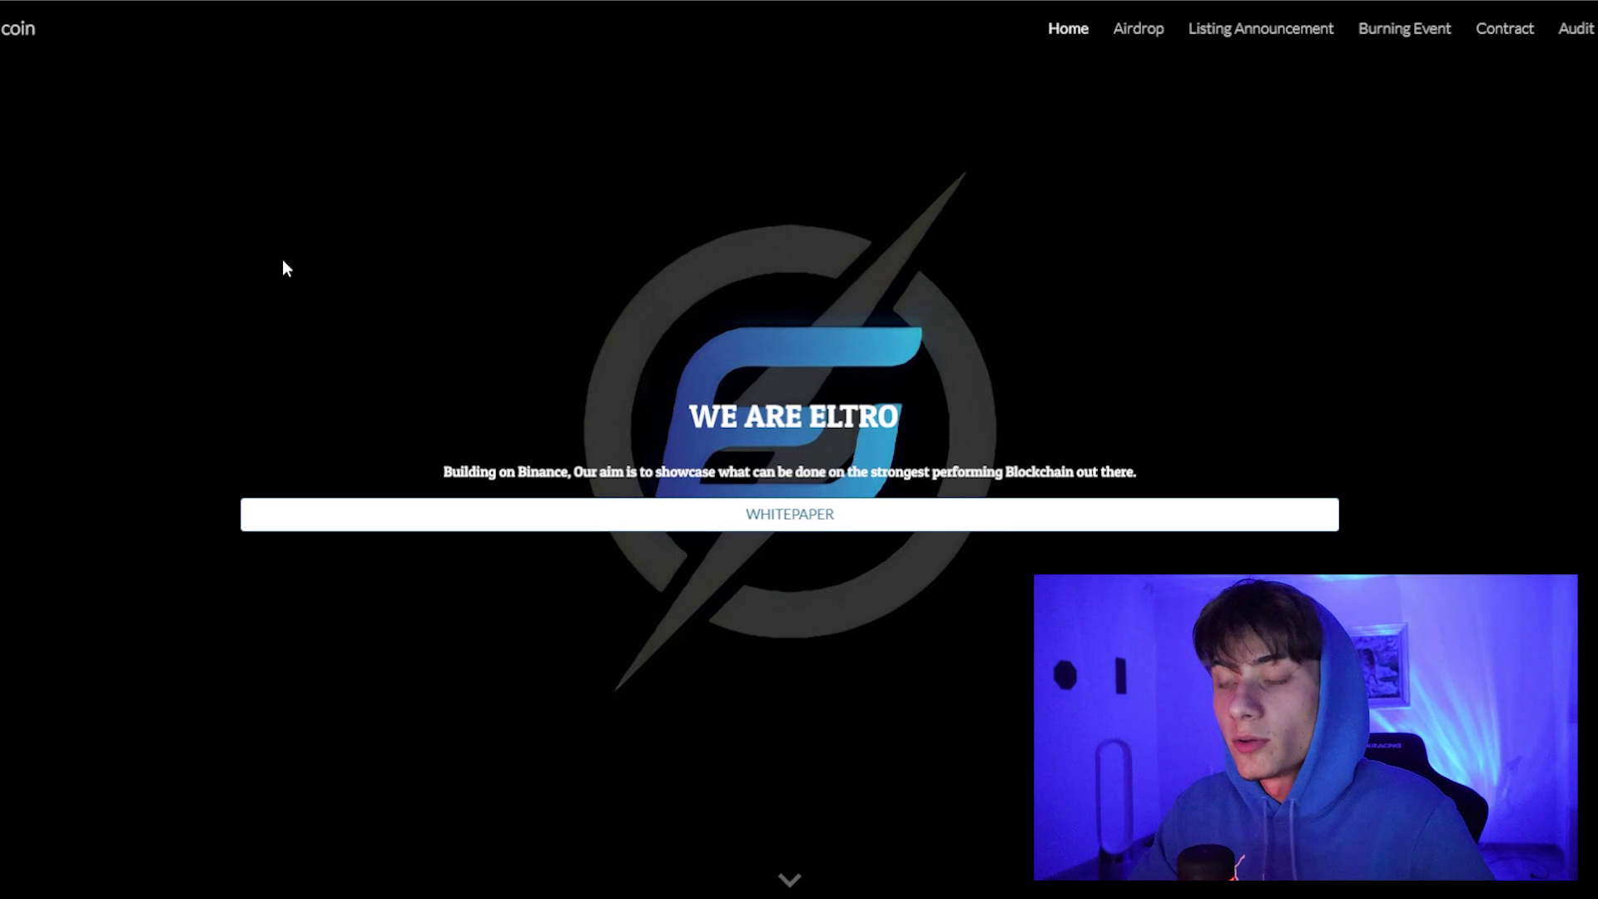
pyautogui.scroll(-5, 271, 261)
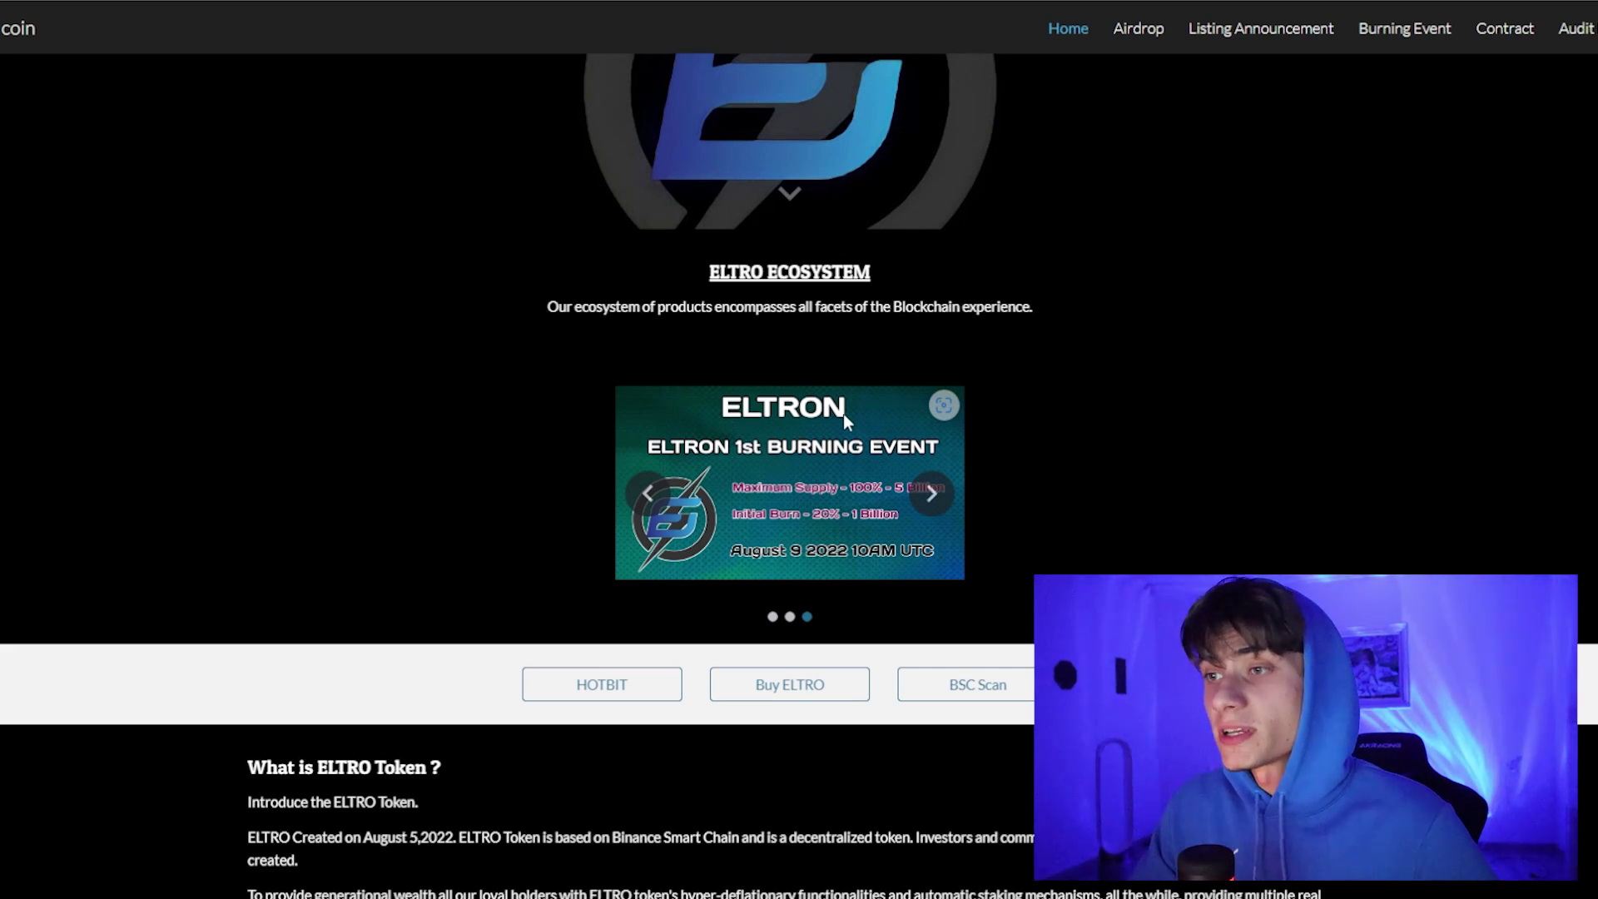
pyautogui.moveTo(790, 482)
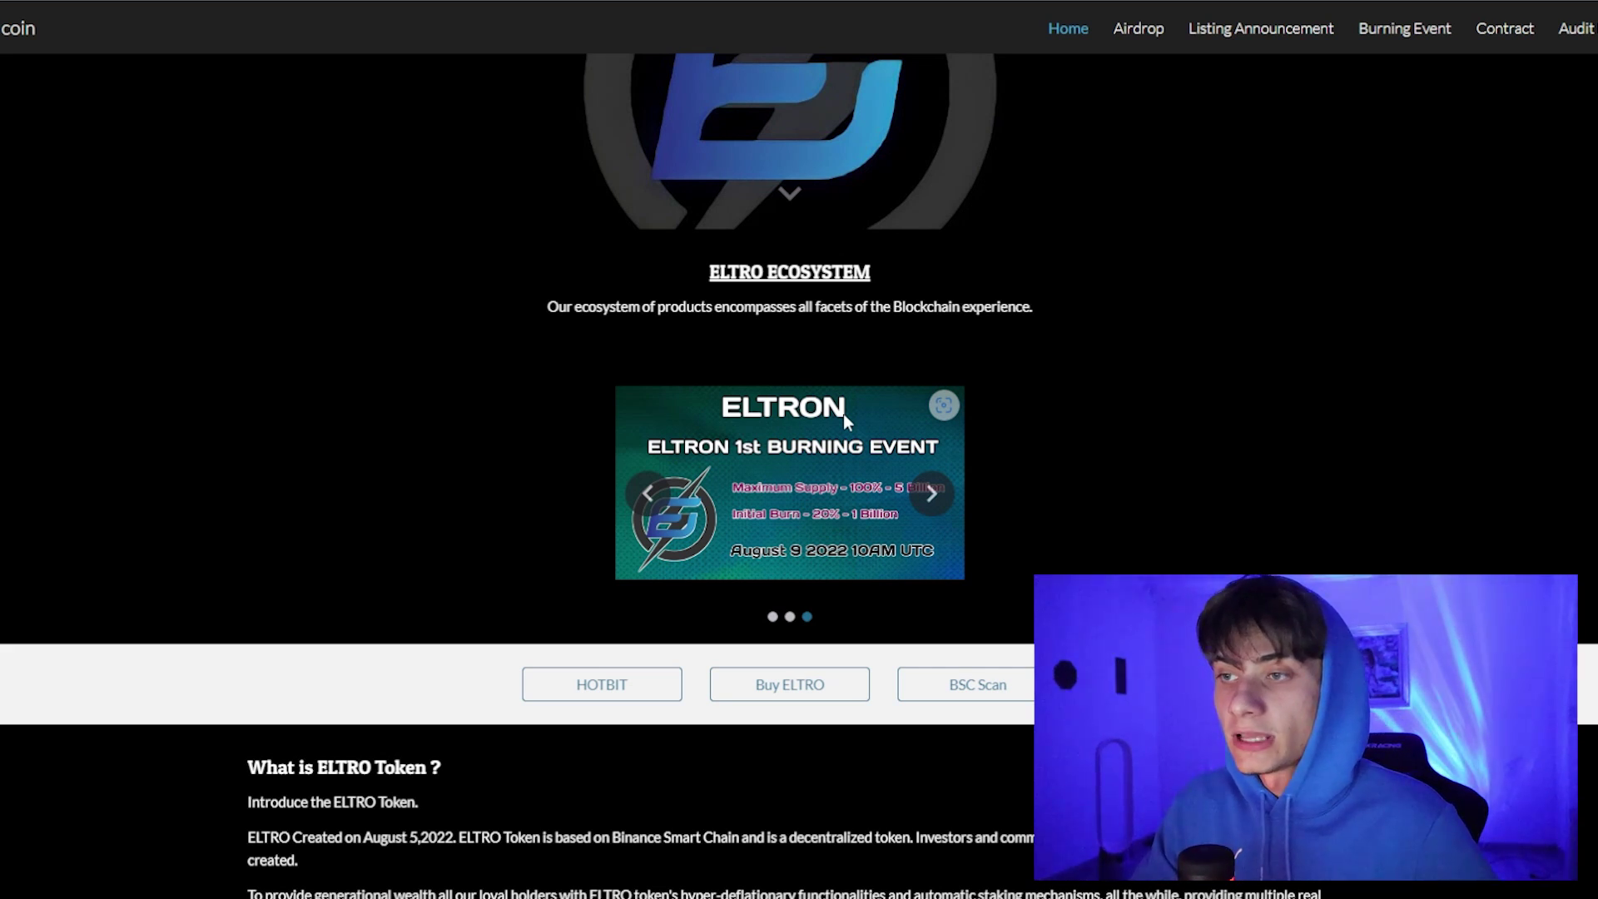
# Advance the ELTRO ecosystem carousel to the HotBit listing announcement slide
pyautogui.click(925, 502)
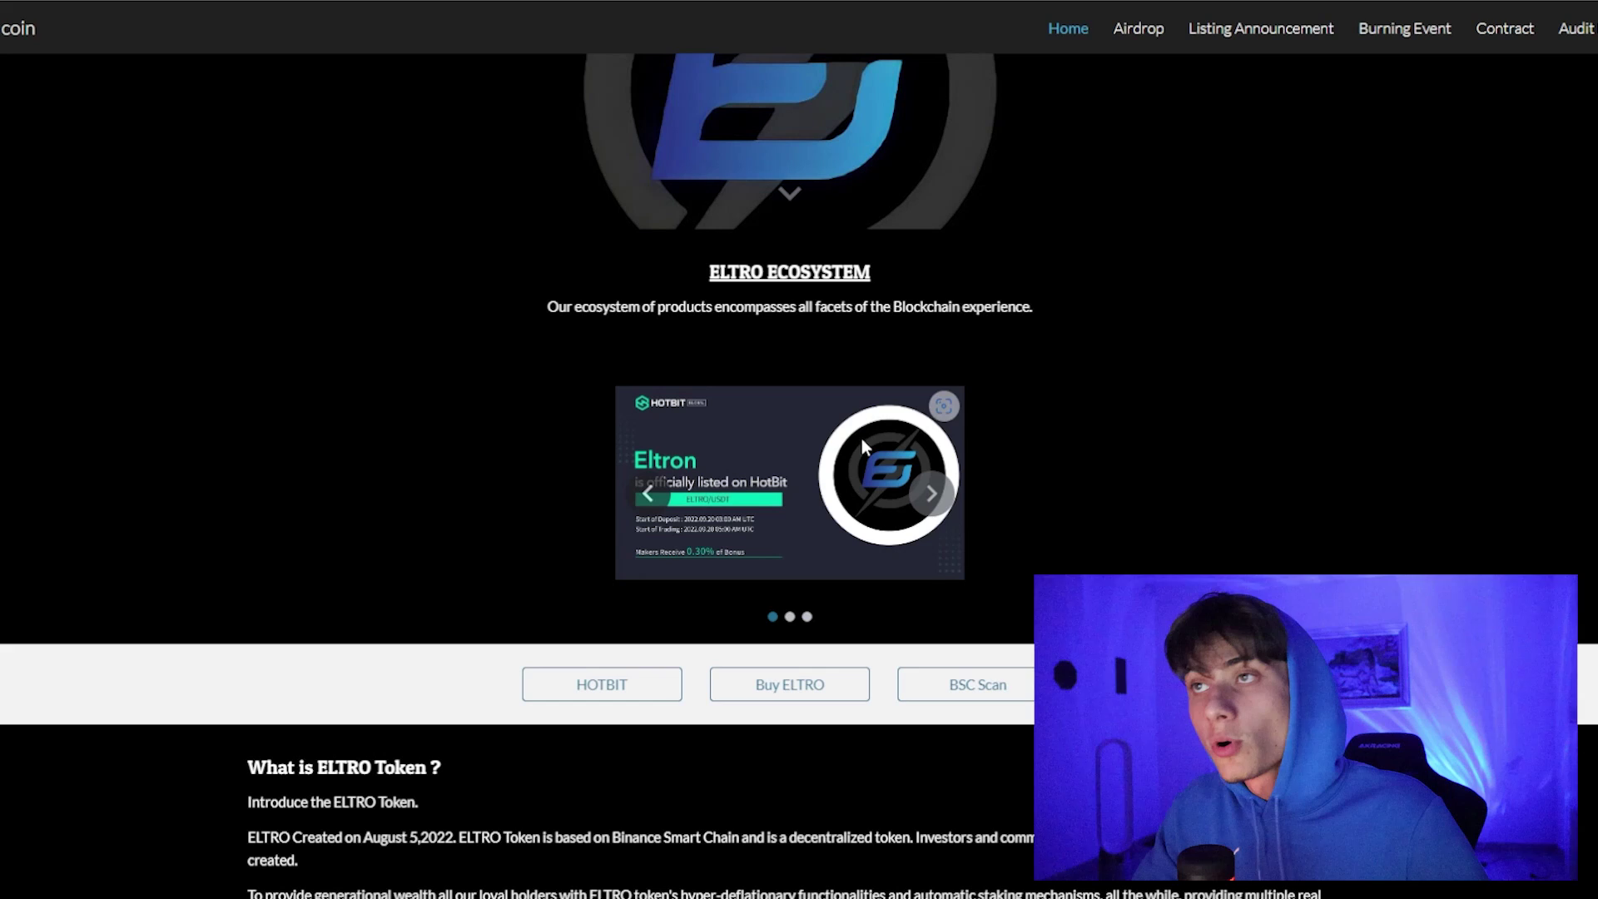
pyautogui.scroll(-5, 525, 146)
pyautogui.scroll(-1, 526, 146)
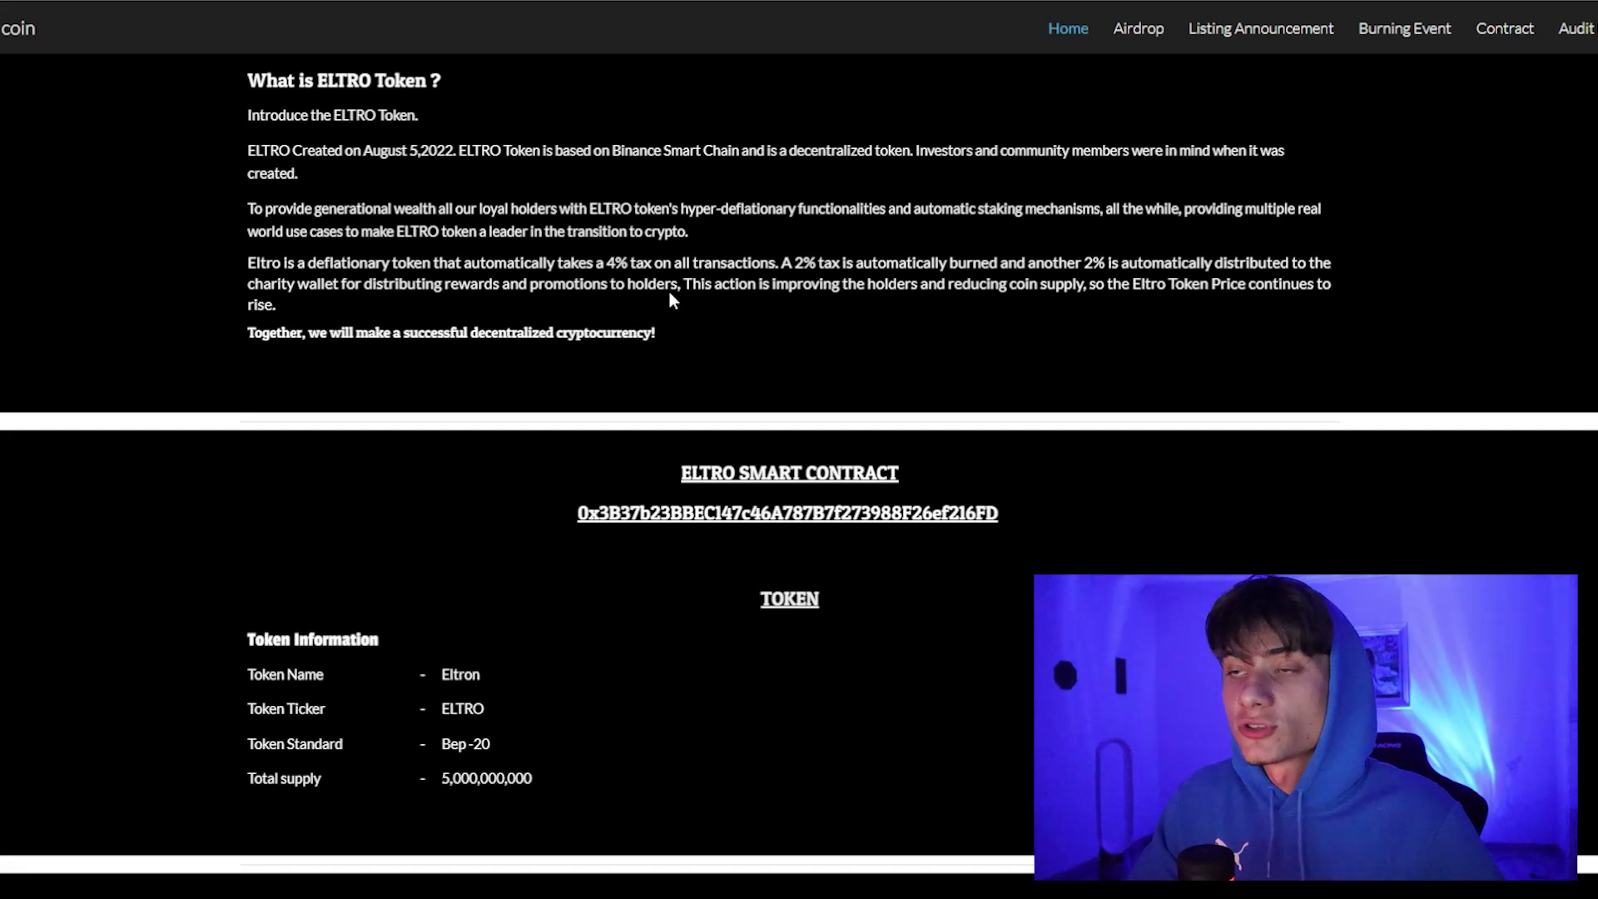
pyautogui.scroll(-3, 694, 382)
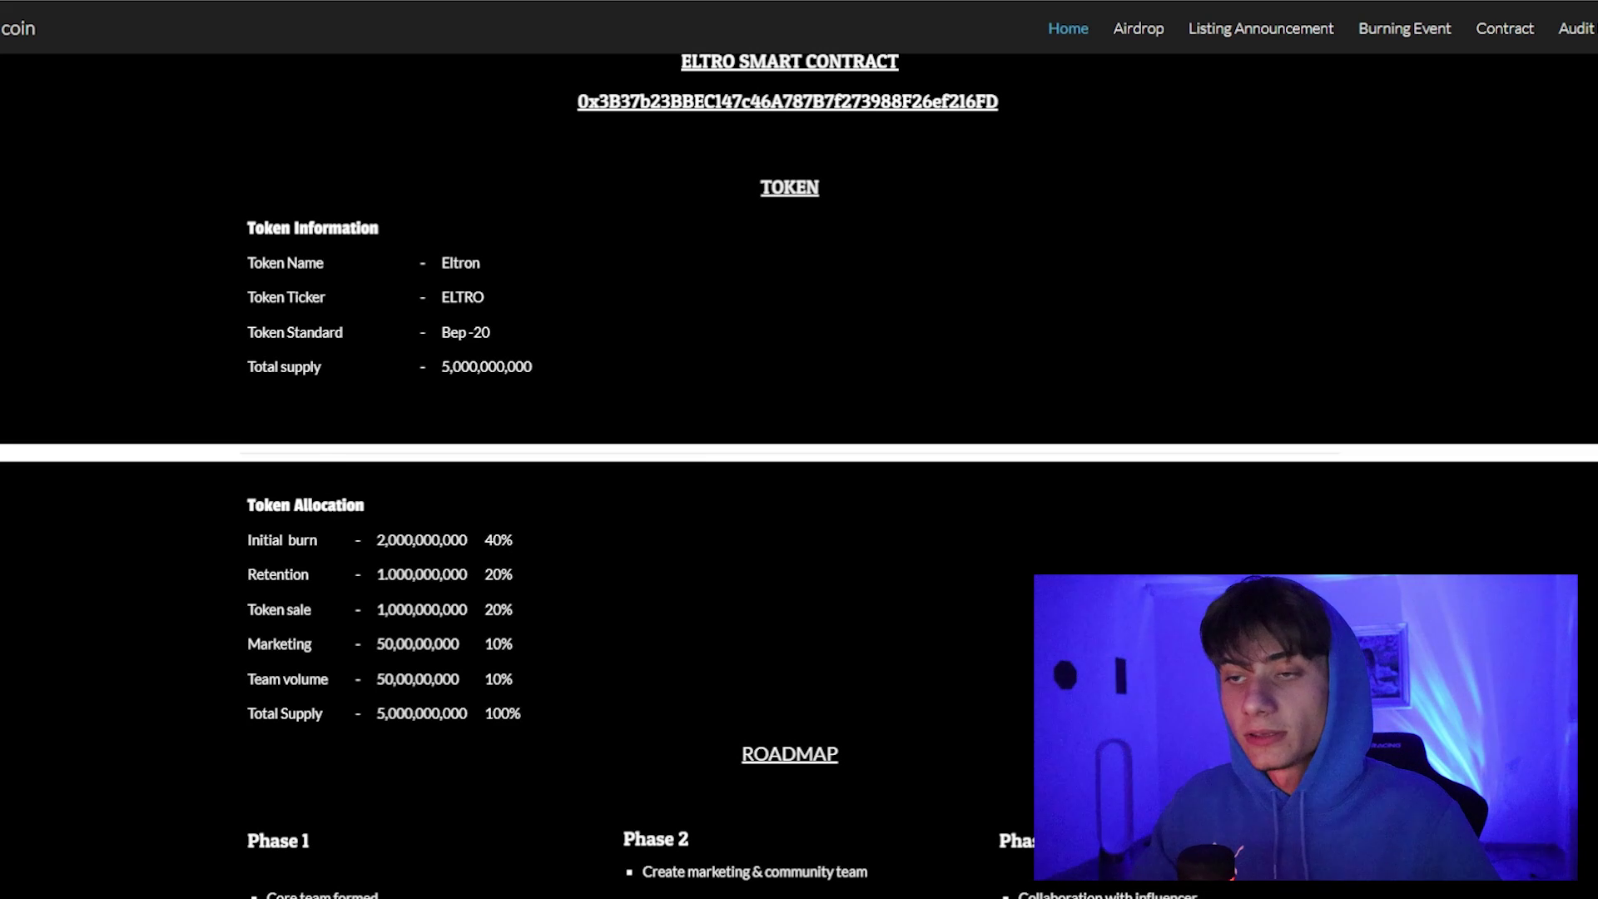
pyautogui.scroll(-3, 448, 346)
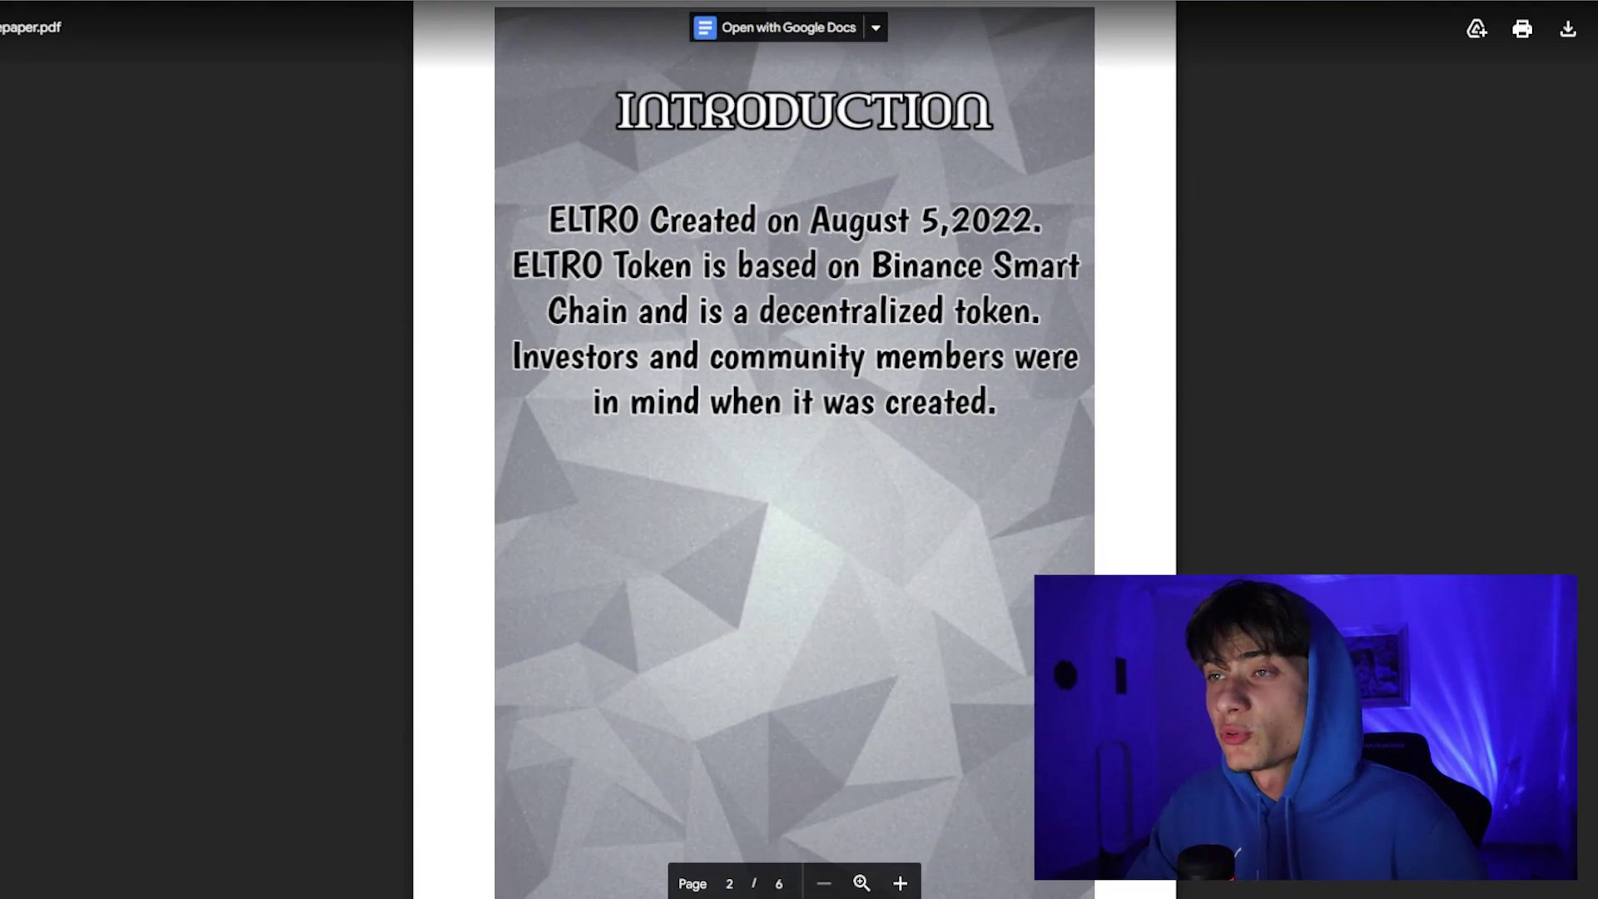
pyautogui.scroll(-8, 794, 450)
pyautogui.scroll(-5, 794, 449)
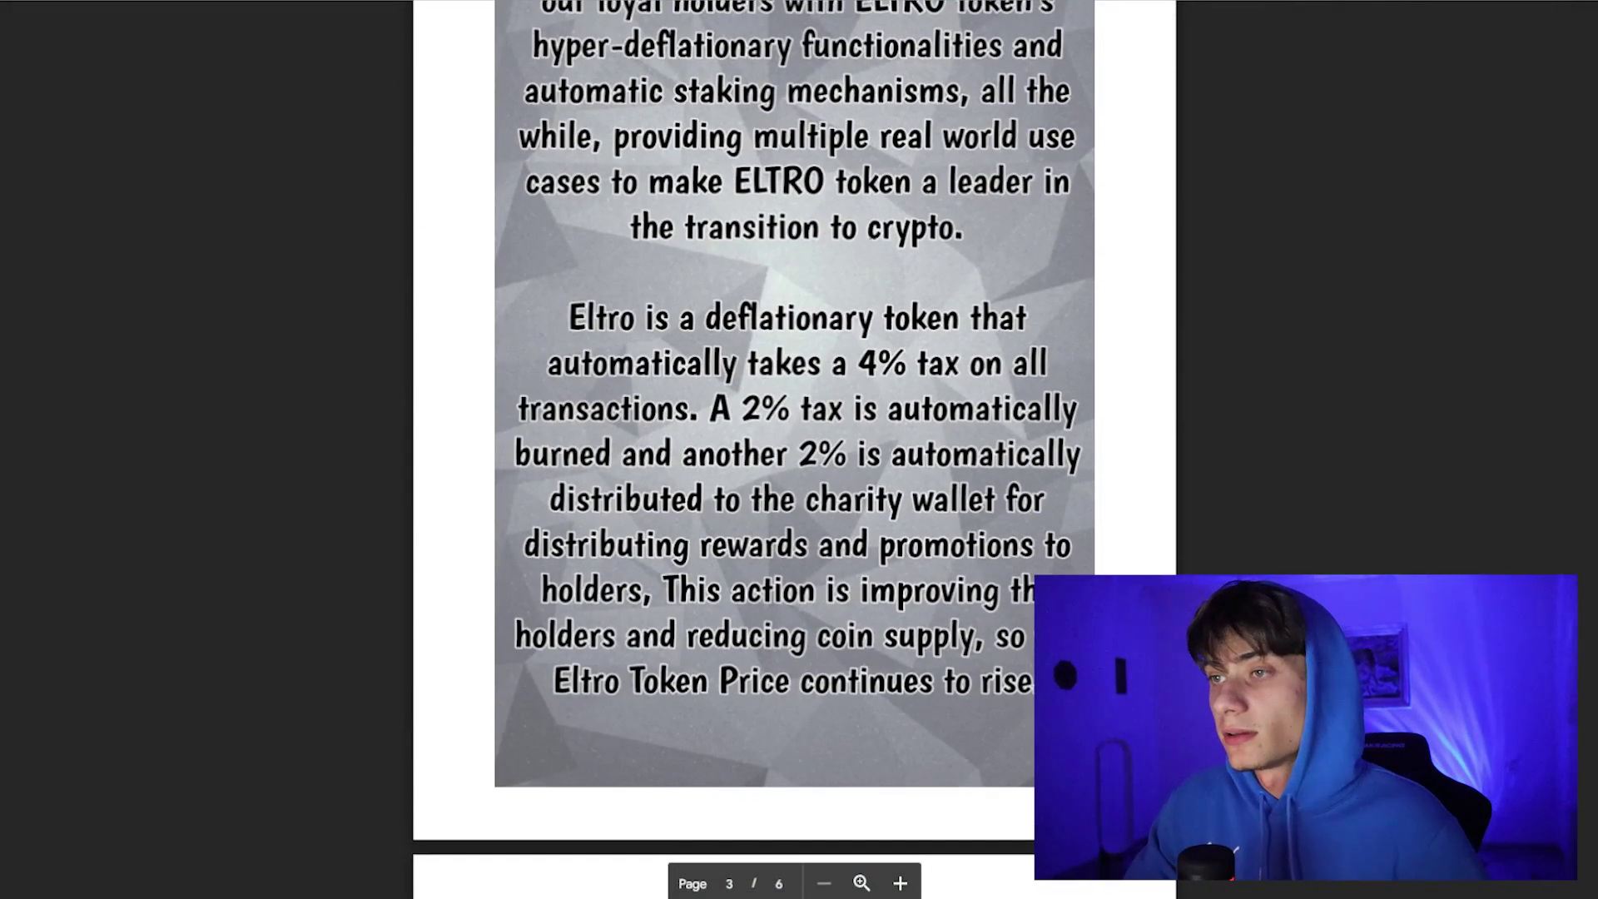
pyautogui.scroll(-6, 794, 449)
pyautogui.scroll(-4, 794, 450)
pyautogui.scroll(-6, 794, 451)
pyautogui.scroll(-5, 847, 290)
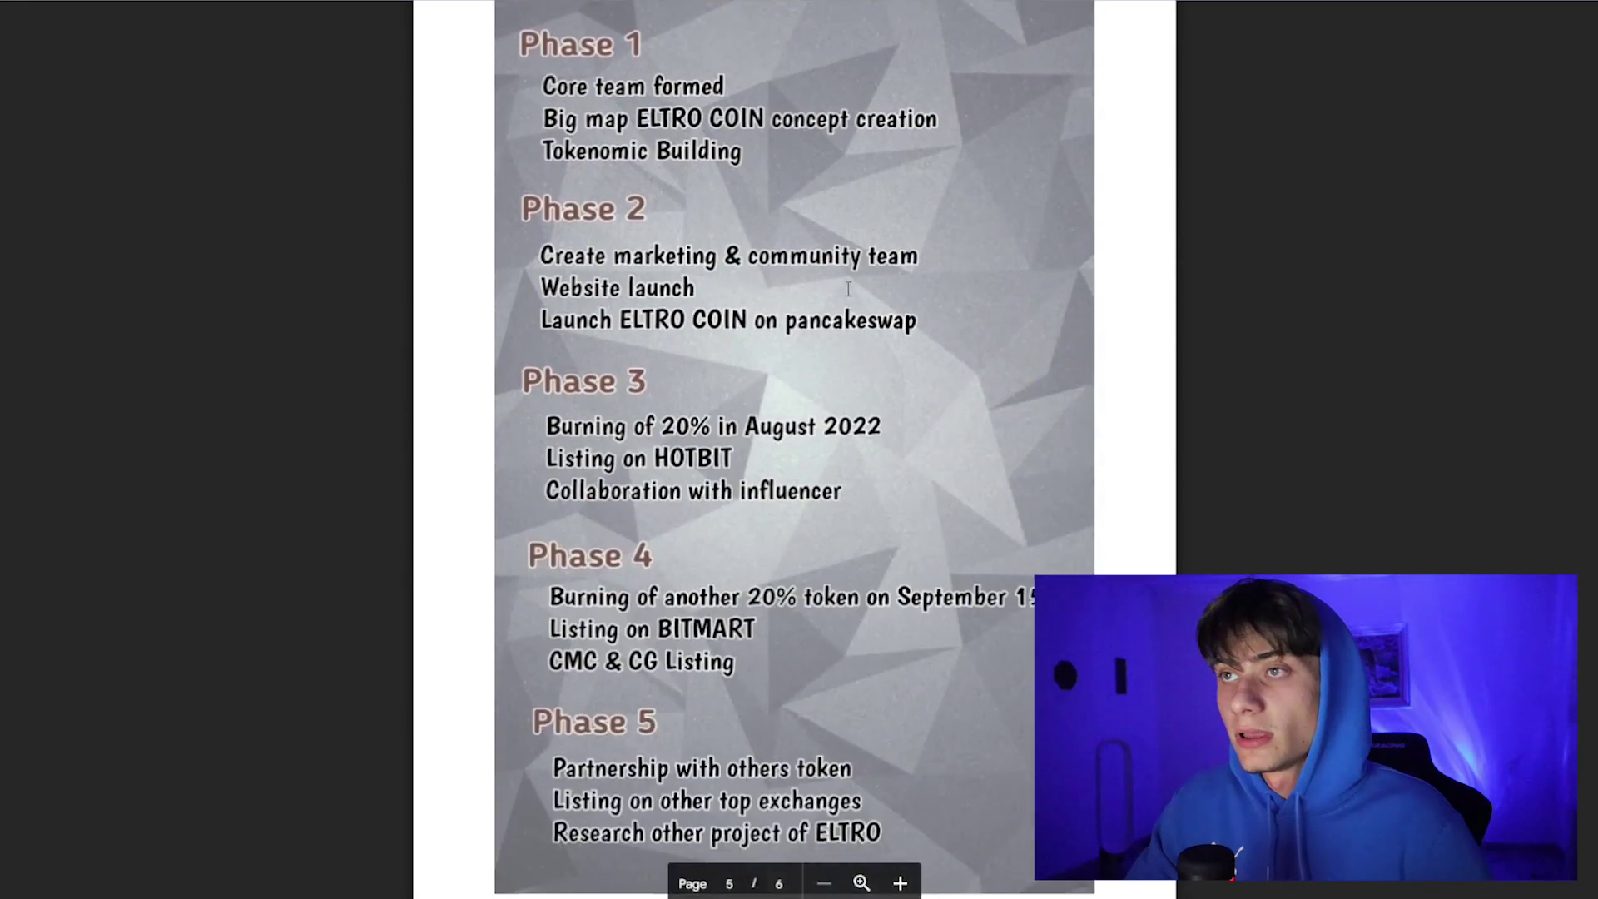
pyautogui.scroll(6, 848, 290)
pyautogui.scroll(5, 847, 290)
pyautogui.scroll(-3, 910, 246)
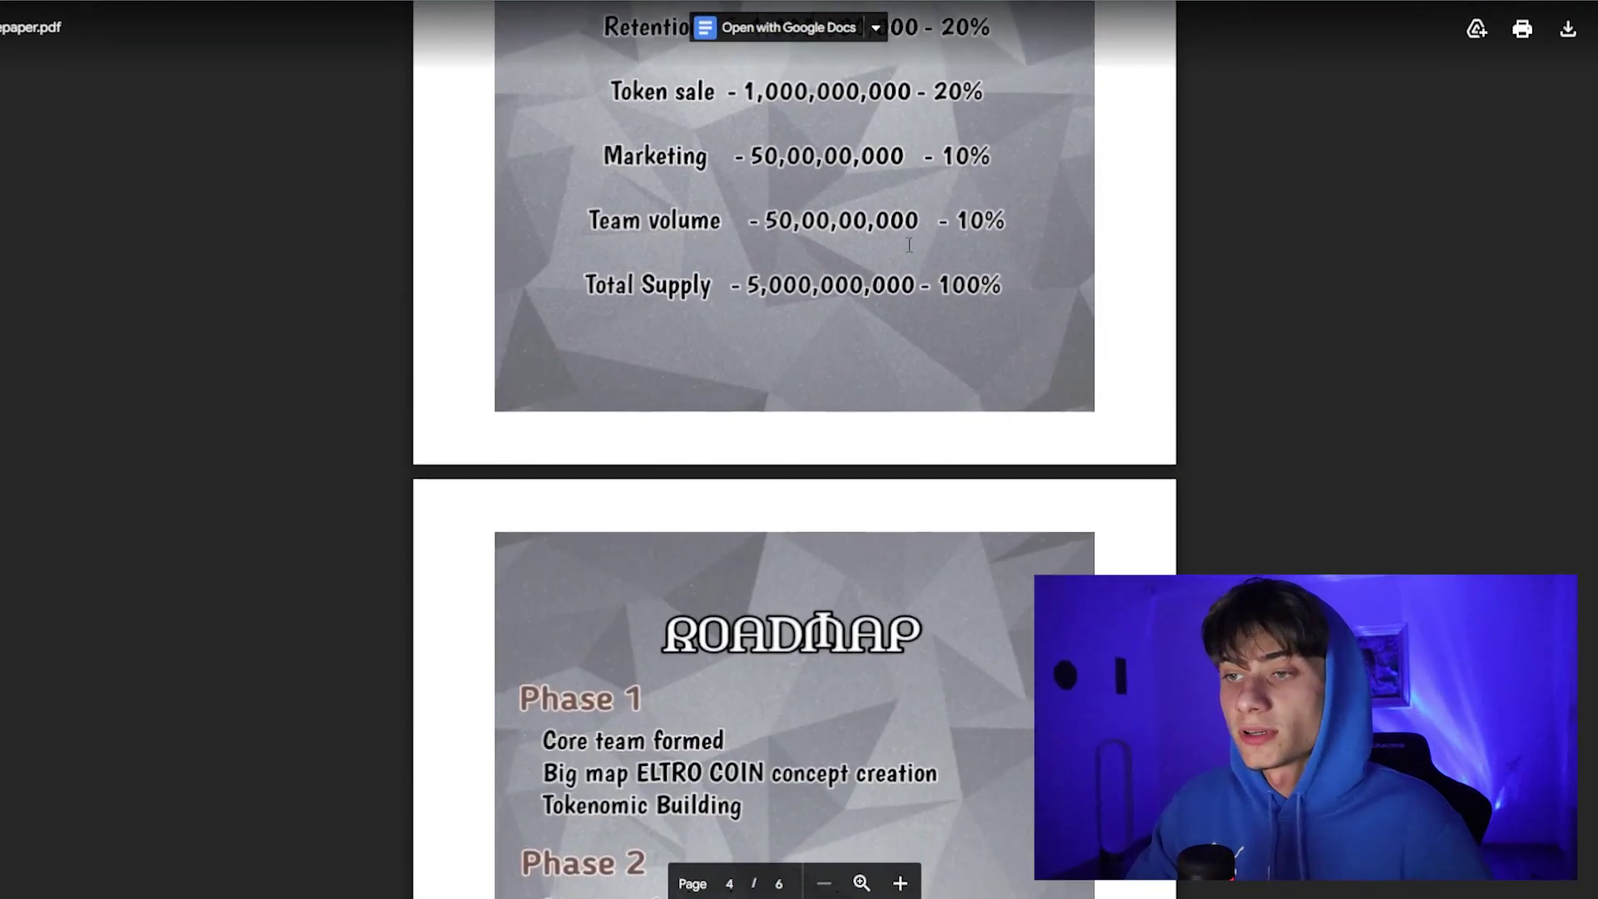
pyautogui.scroll(-8, 910, 246)
pyautogui.scroll(-8, 910, 246)
# Switch from the whitepaper to the ELTRO token's BscScan page
pyautogui.hotkey('ctrl', 'Tab')
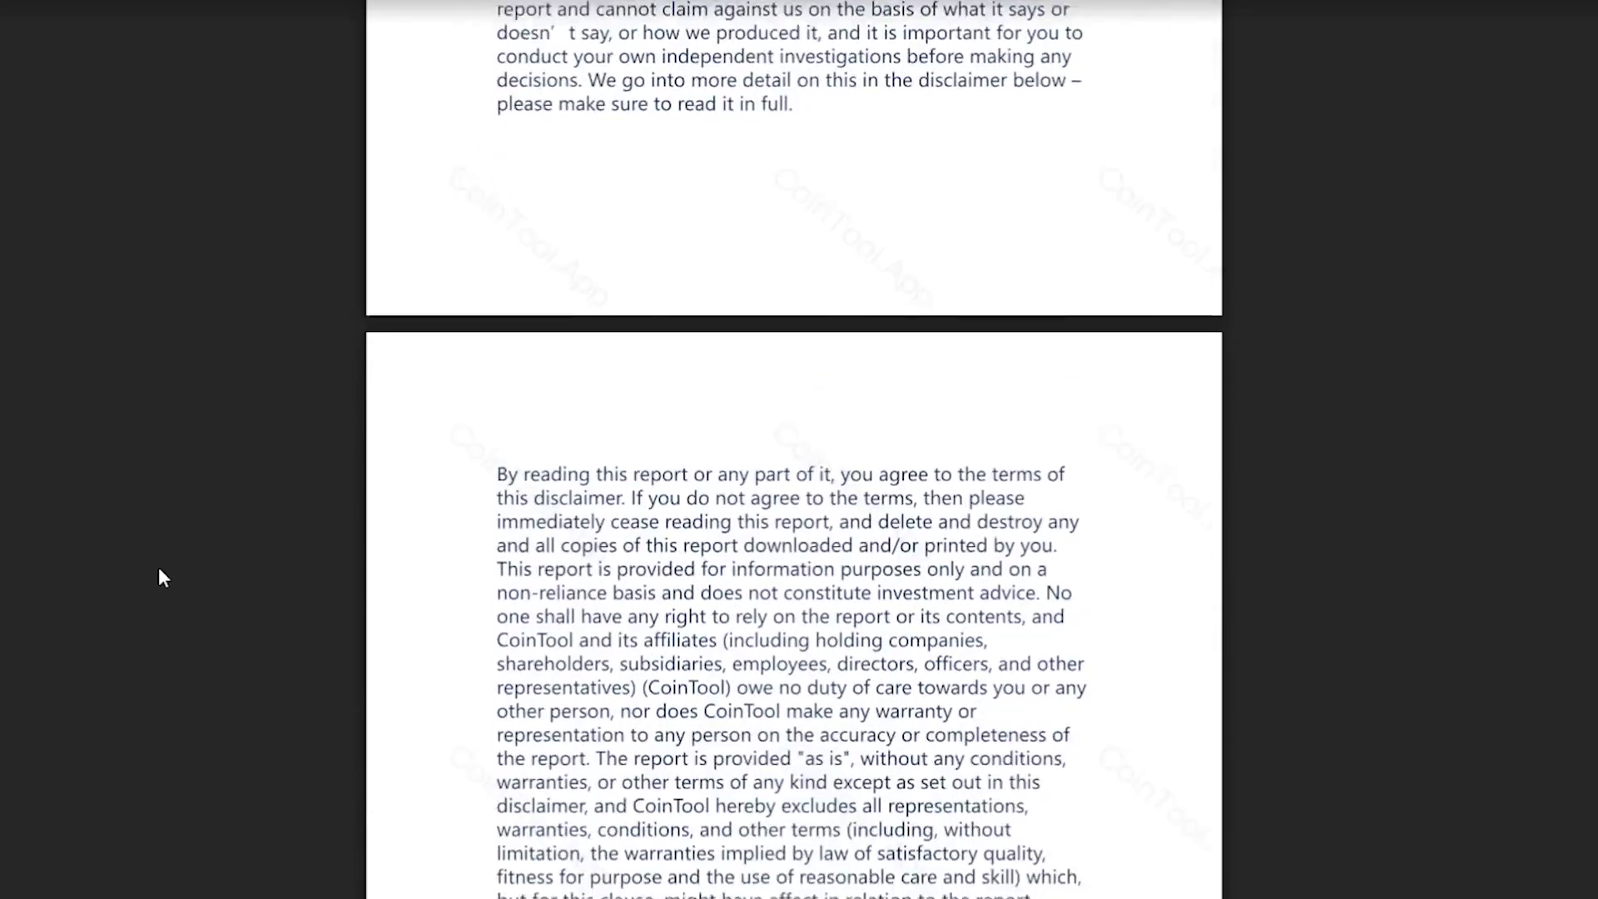
pyautogui.scroll(-5, 159, 567)
pyautogui.scroll(-3, 170, 564)
pyautogui.scroll(-4, 172, 568)
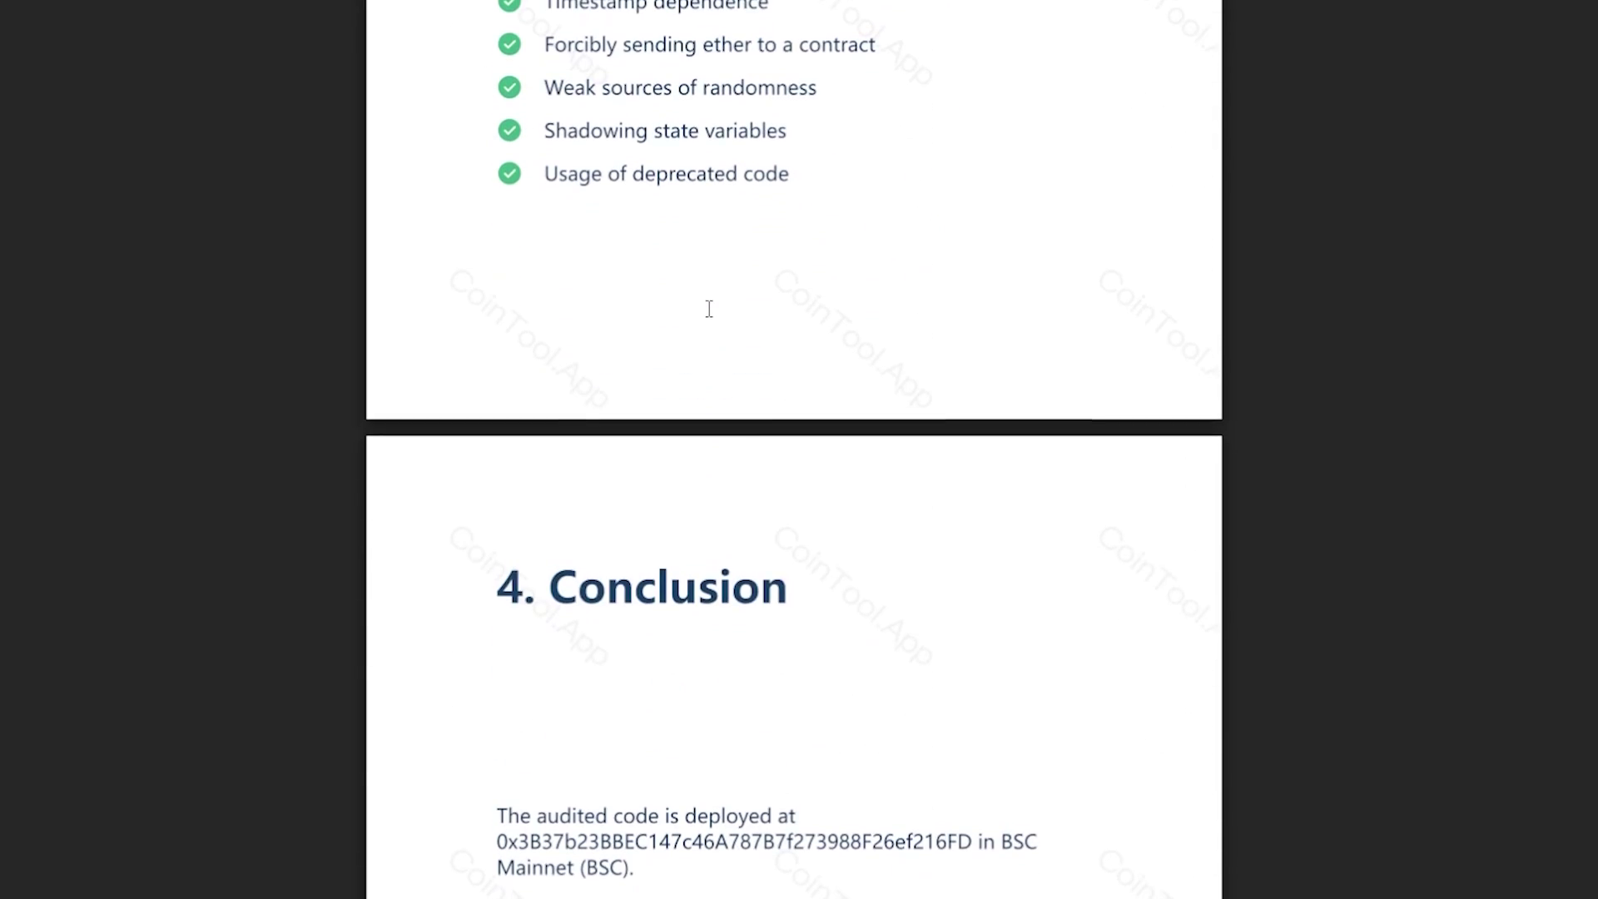
pyautogui.scroll(-4, 721, 328)
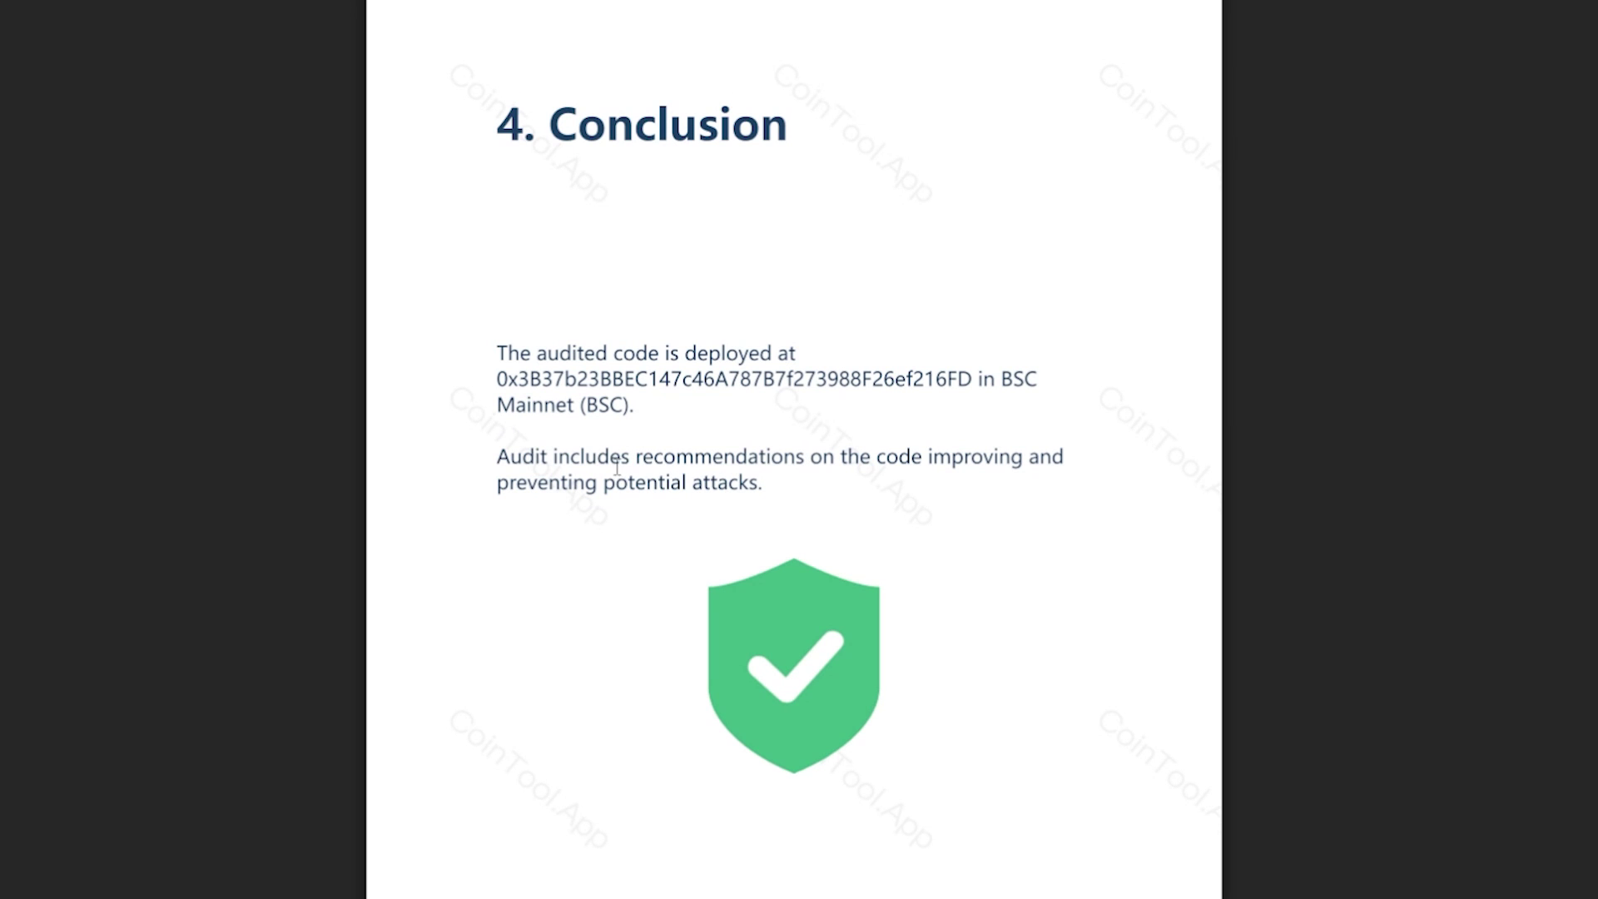
pyautogui.scroll(-5, 589, 481)
pyautogui.scroll(-5, 775, 387)
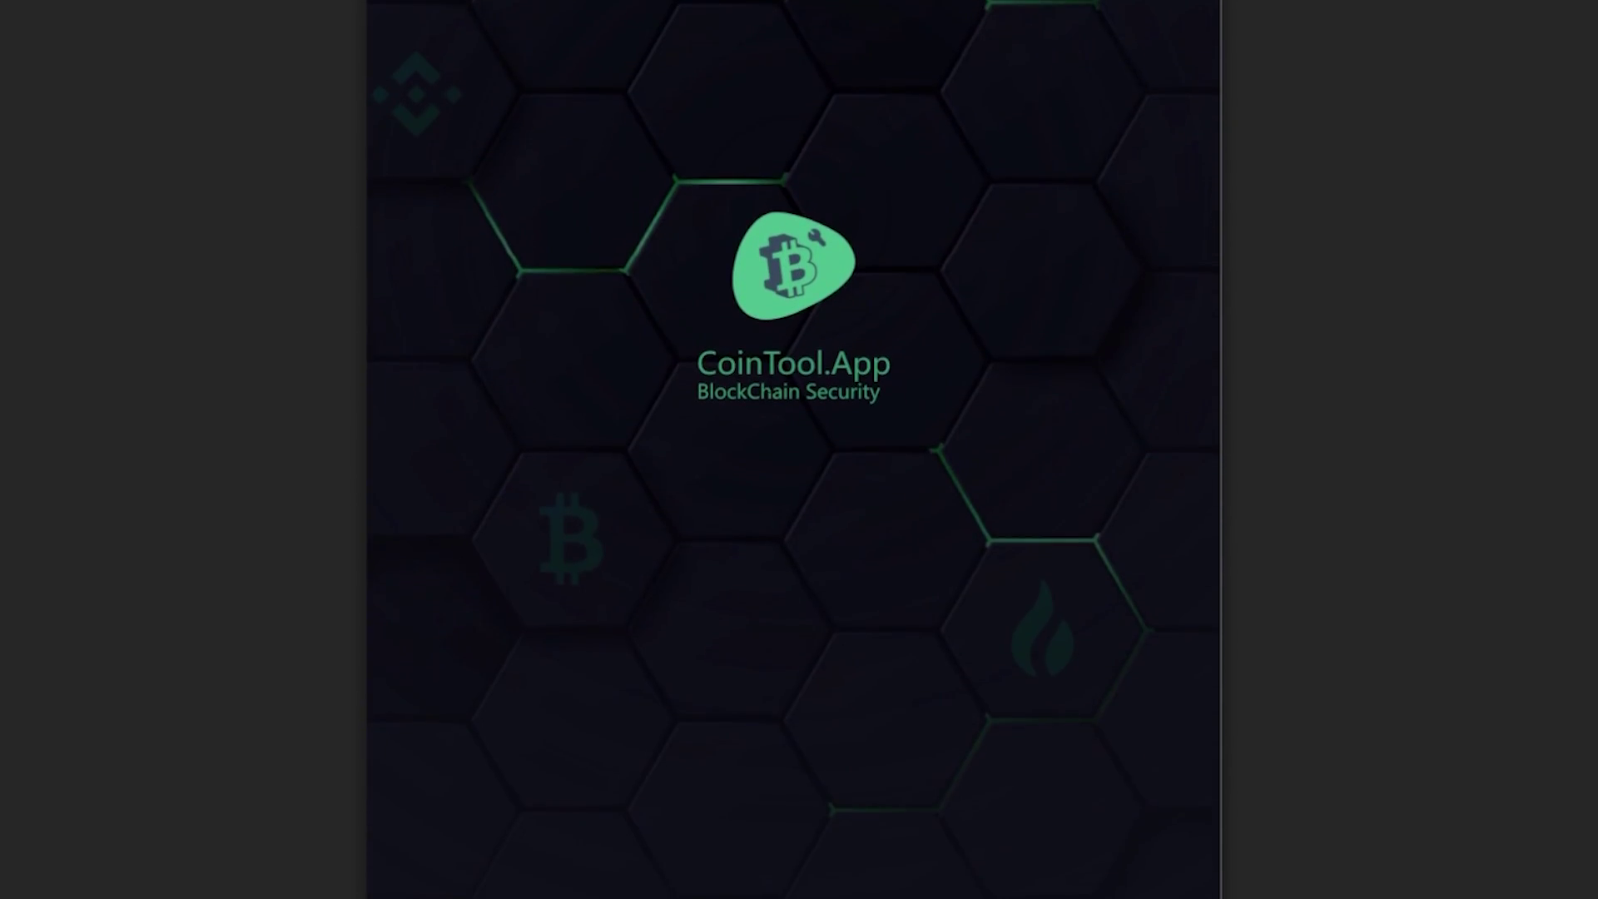
pyautogui.scroll(5, 775, 387)
pyautogui.scroll(8, 775, 387)
pyautogui.scroll(3, 592, 250)
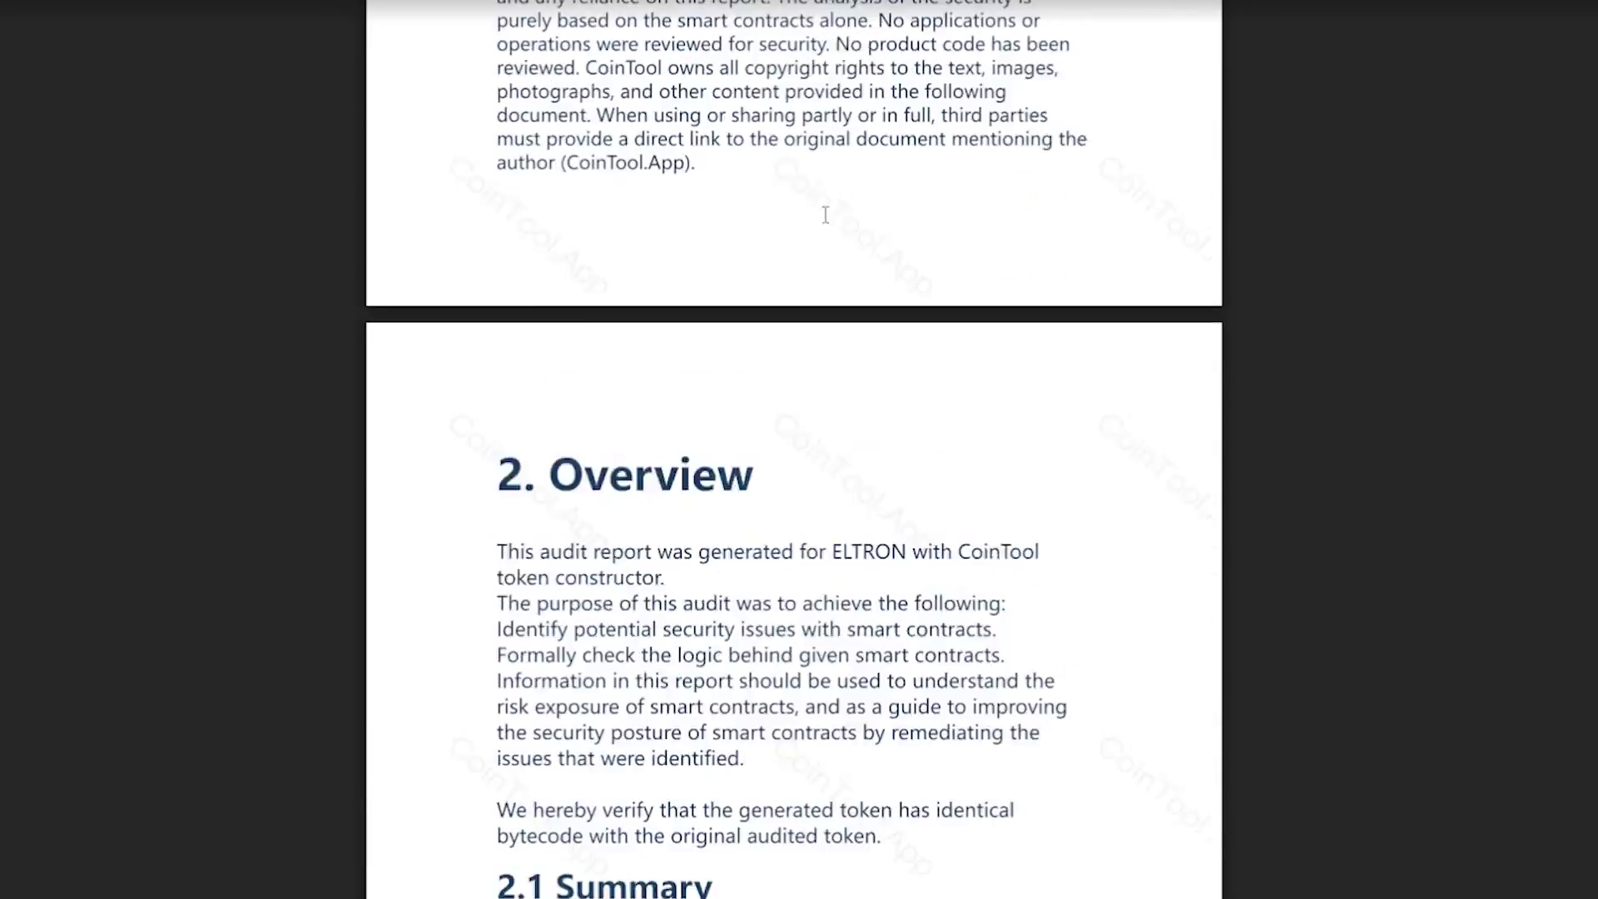
pyautogui.scroll(5, 874, 188)
pyautogui.scroll(5, 1198, 38)
pyautogui.scroll(5, 1212, 50)
pyautogui.scroll(5, 1224, 62)
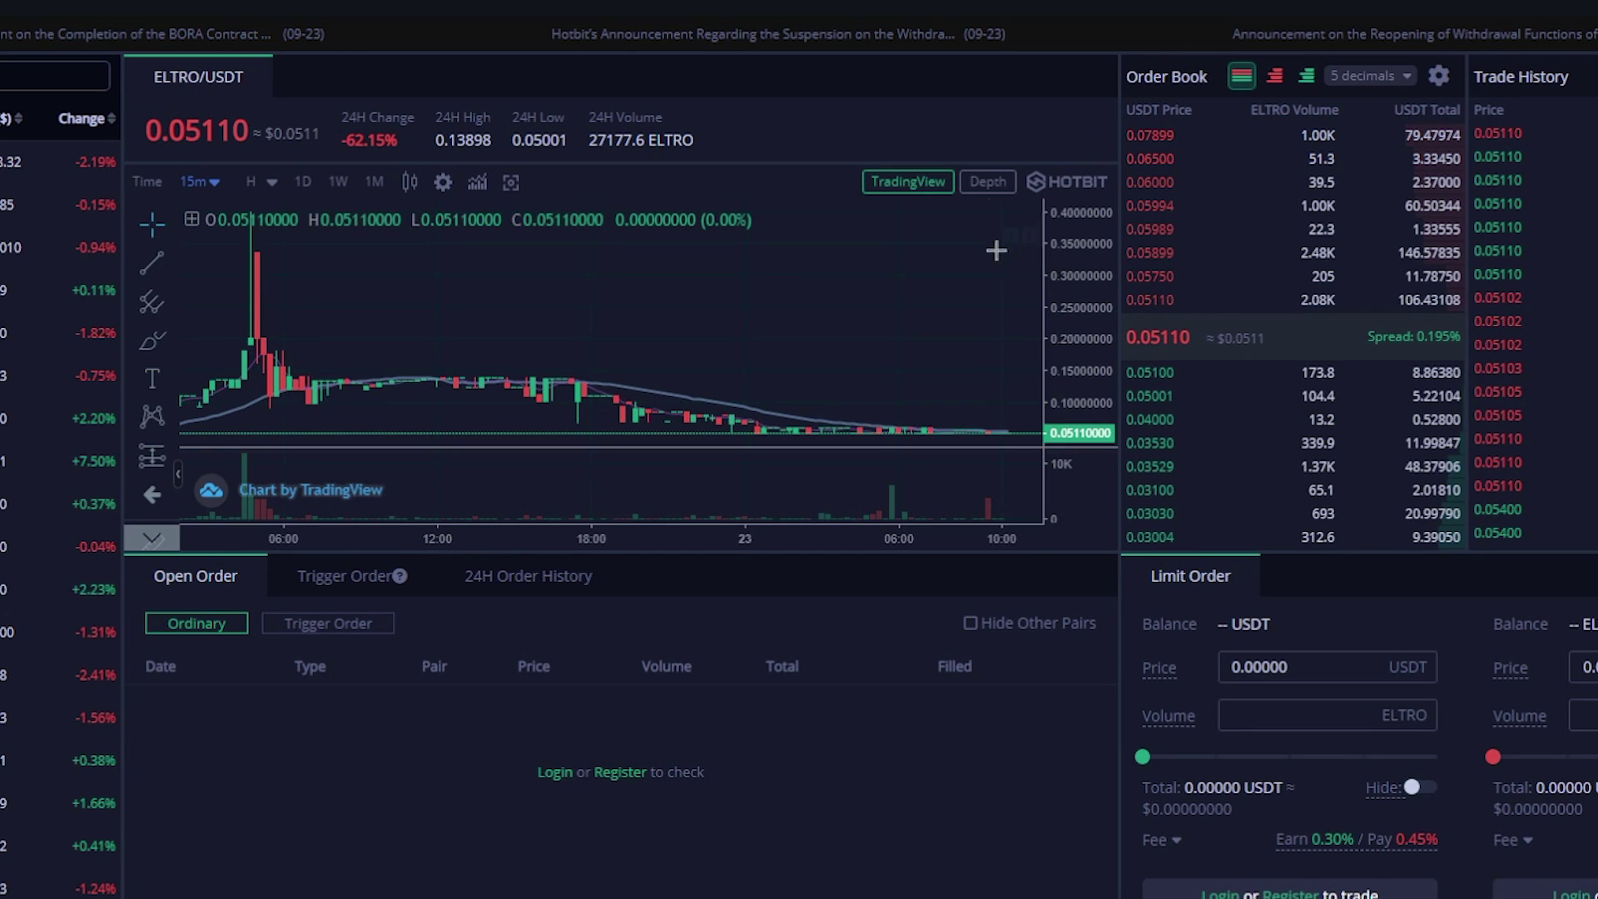
# Pan the ELTRO/USDT chart across the flat trading, the 22 September 2022 spike and the decline after it
pyautogui.moveTo(536, 327); pyautogui.dragTo(699, 327)
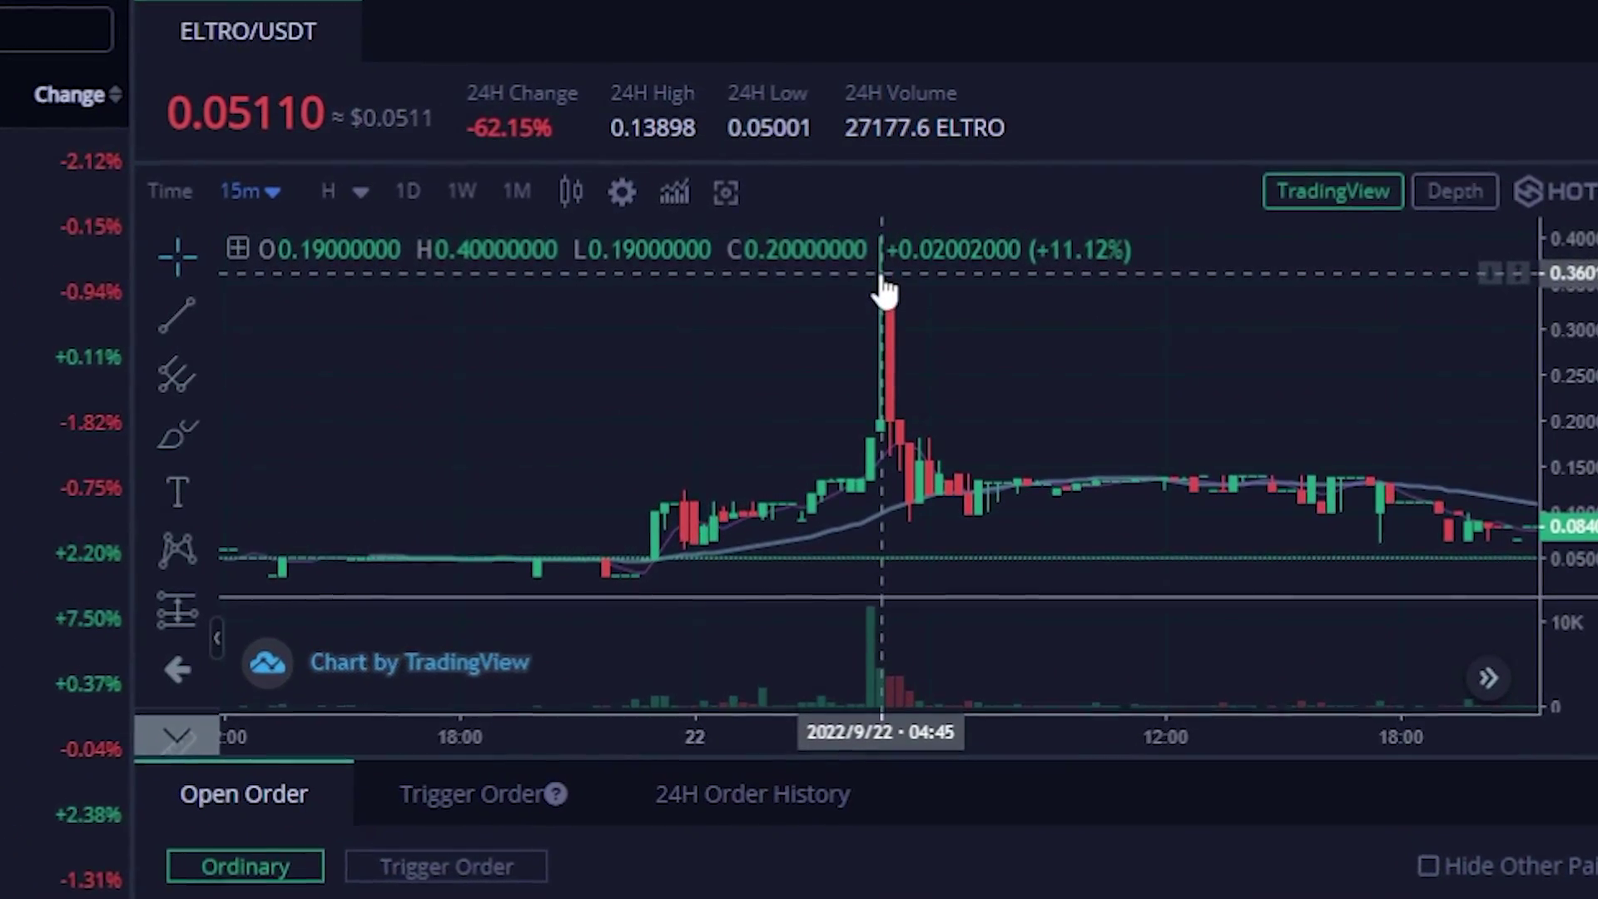
pyautogui.moveTo(1211, 469); pyautogui.dragTo(854, 475)
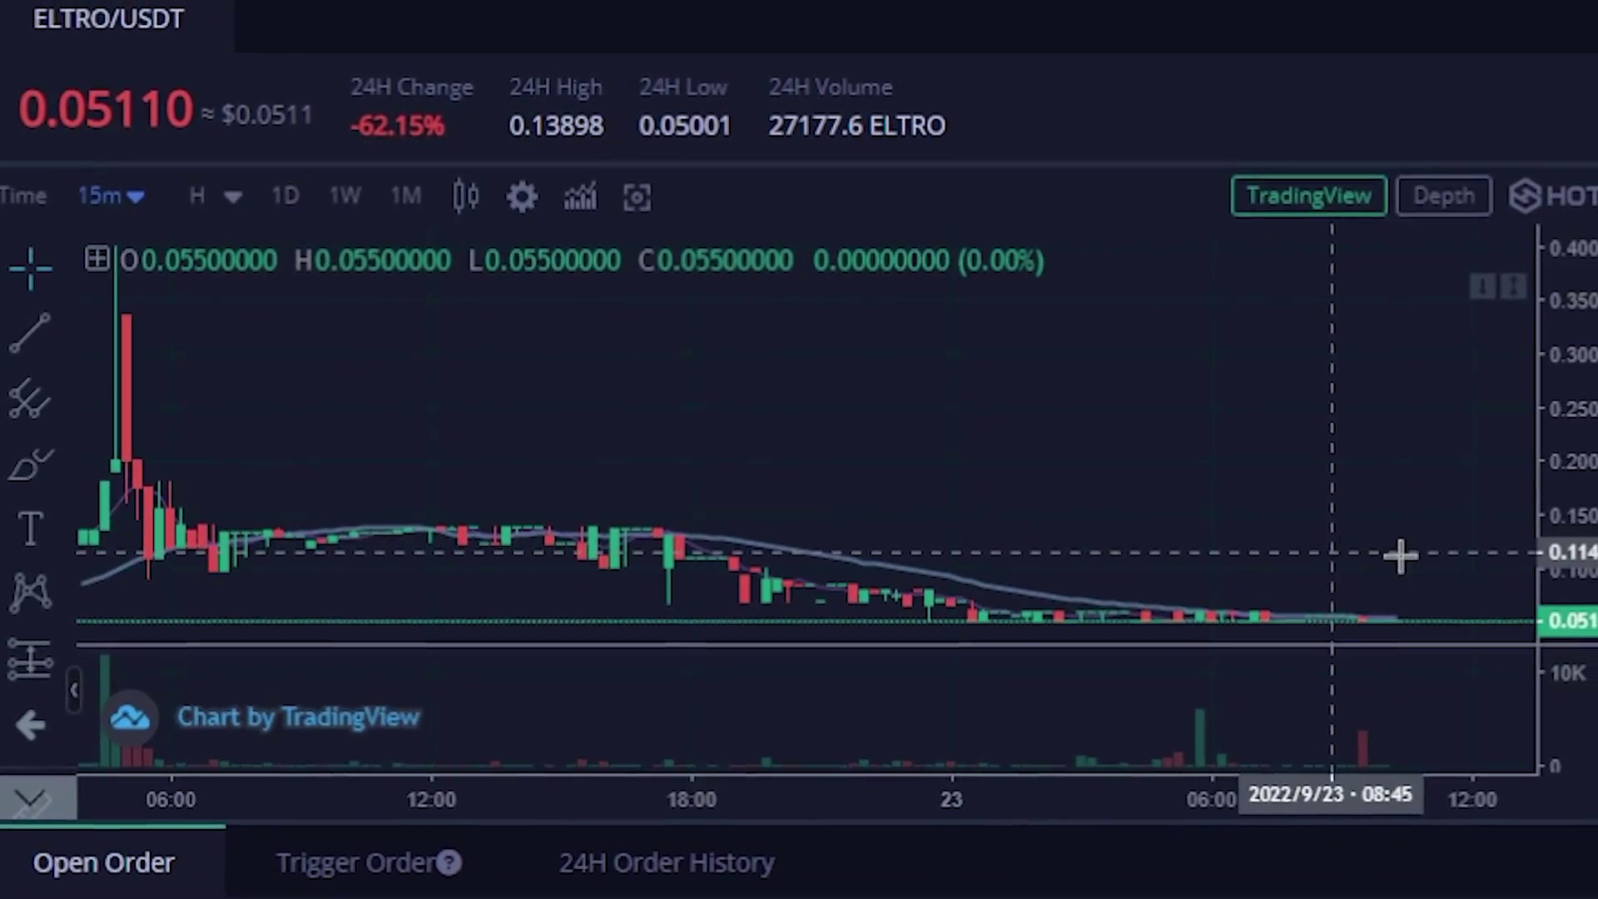
pyautogui.moveTo(921, 489)
pyautogui.mouseDown()
pyautogui.moveTo(975, 468)
pyautogui.moveTo(572, 437)
pyautogui.mouseUp()
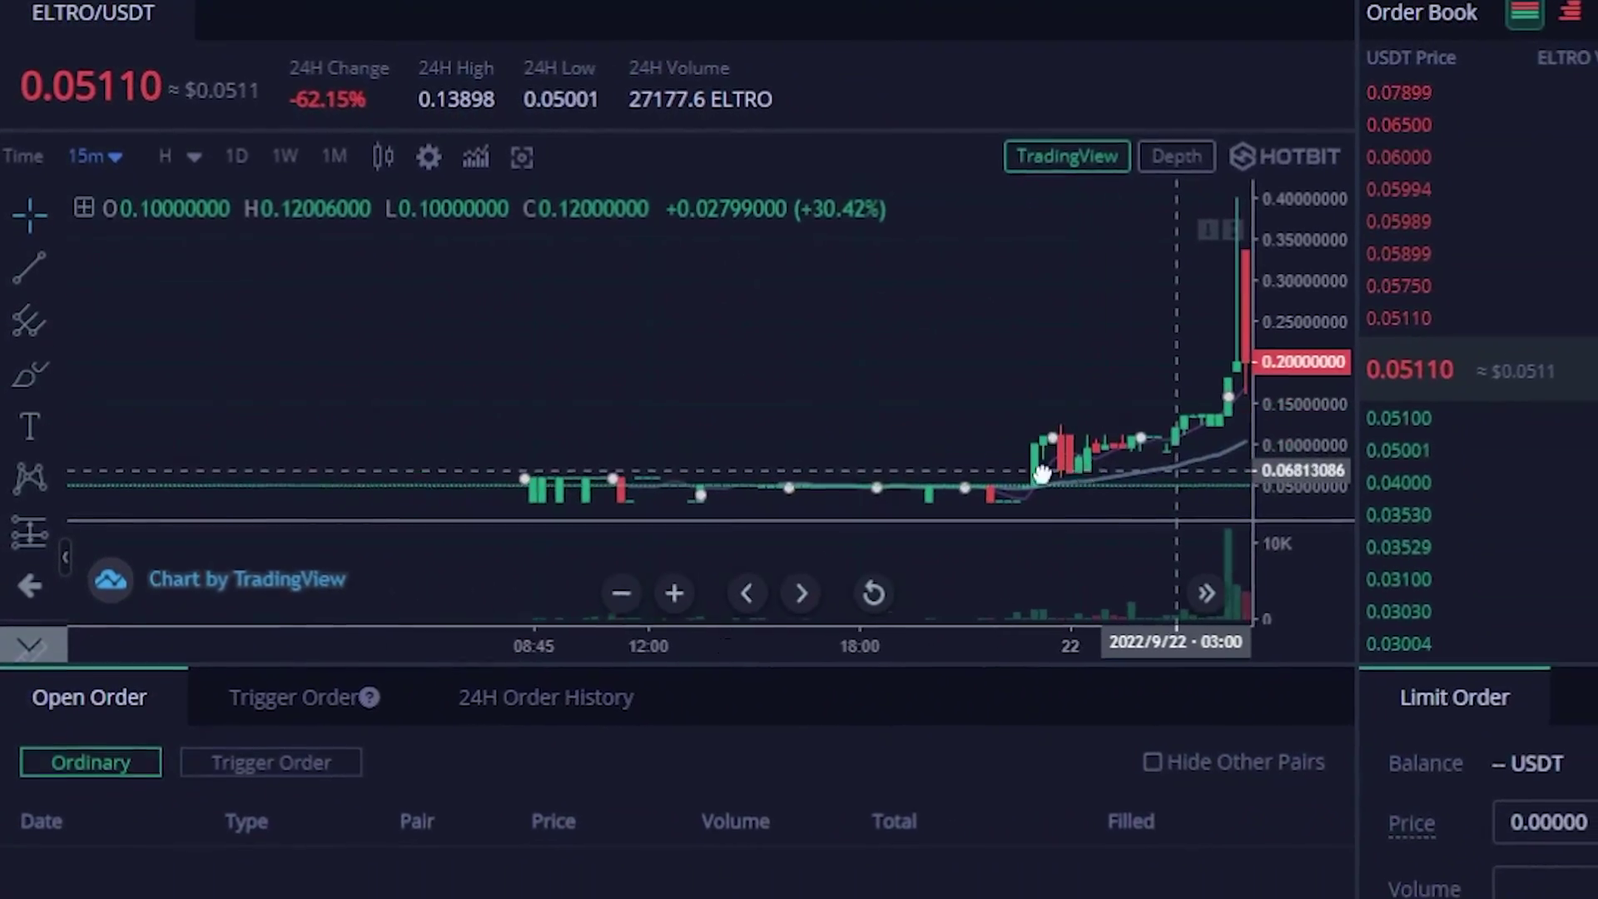
pyautogui.moveTo(184, 412); pyautogui.dragTo(629, 402)
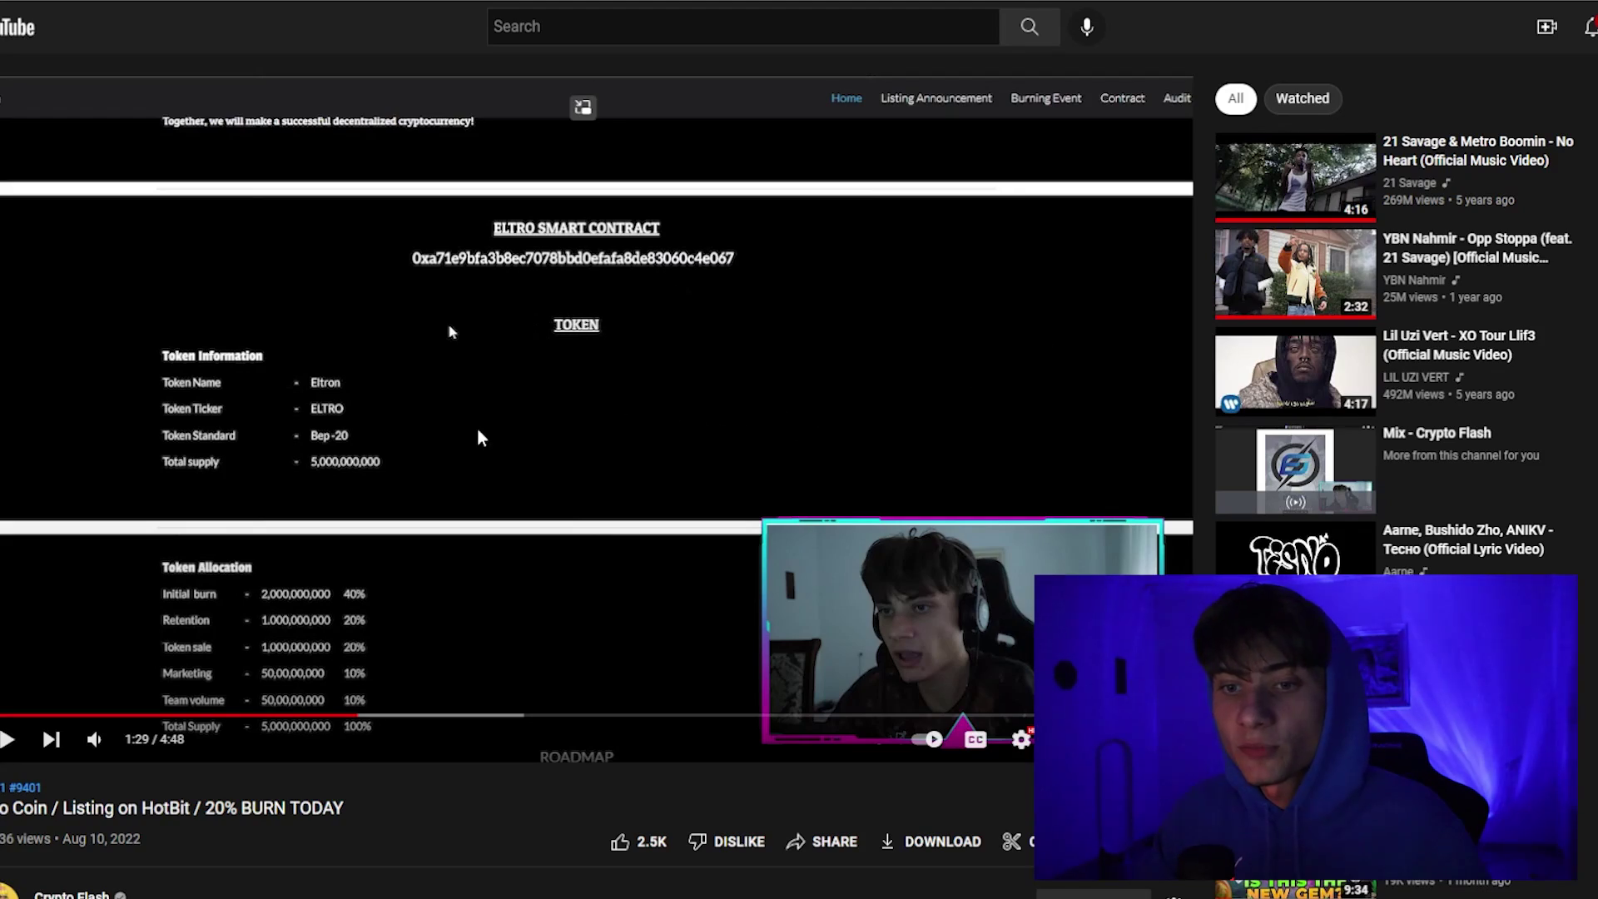
pyautogui.scroll(-5, 375, 537)
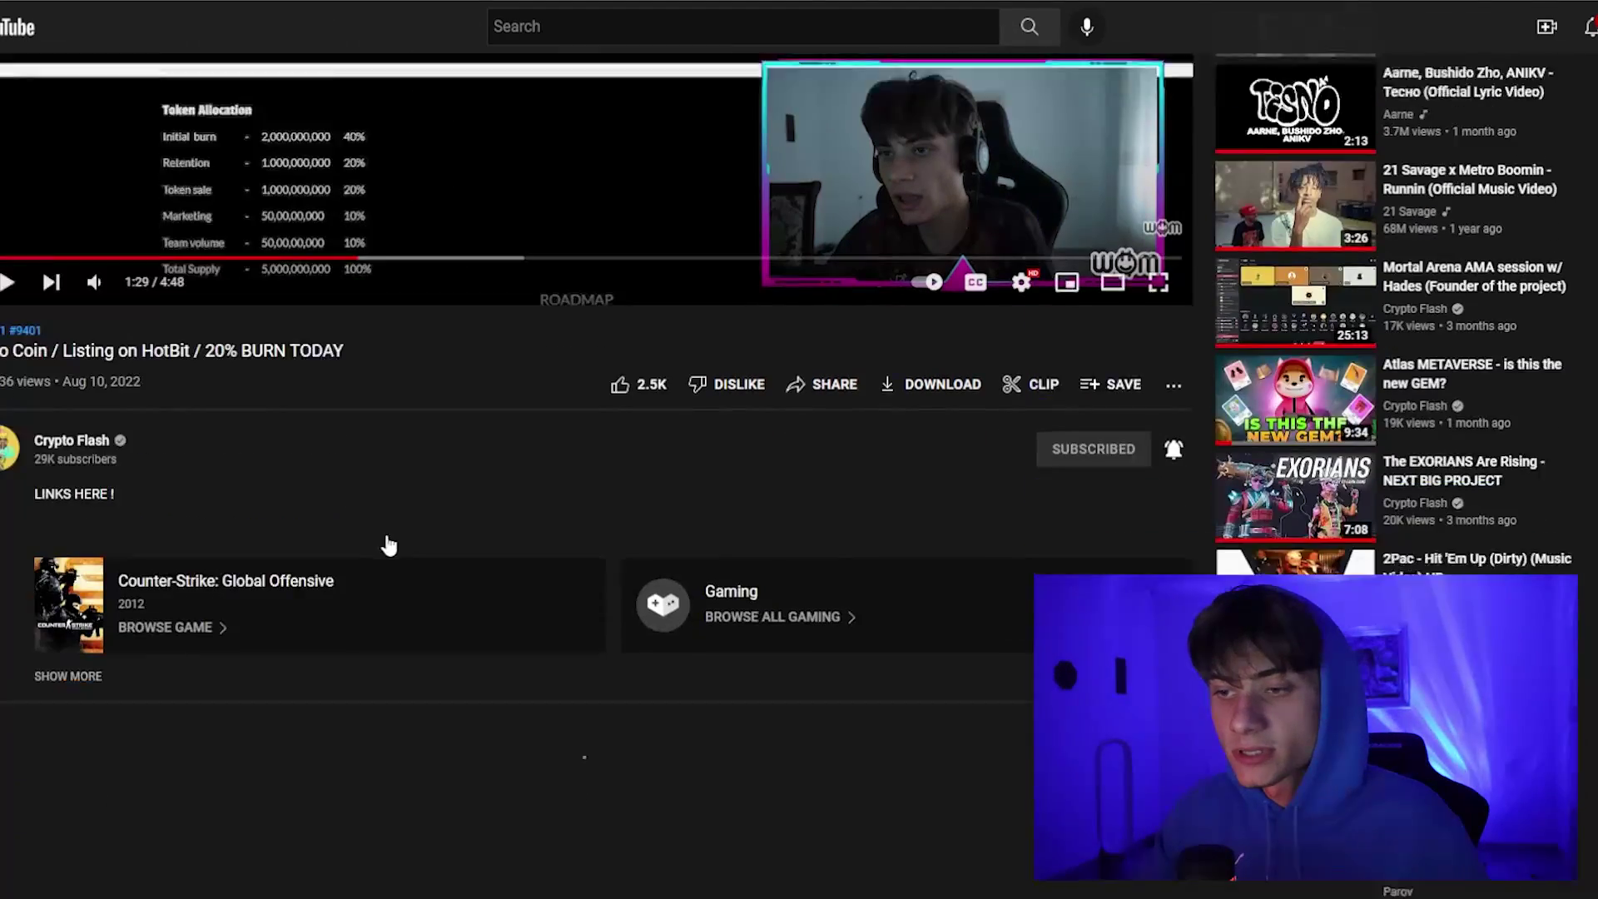
pyautogui.scroll(5, 375, 538)
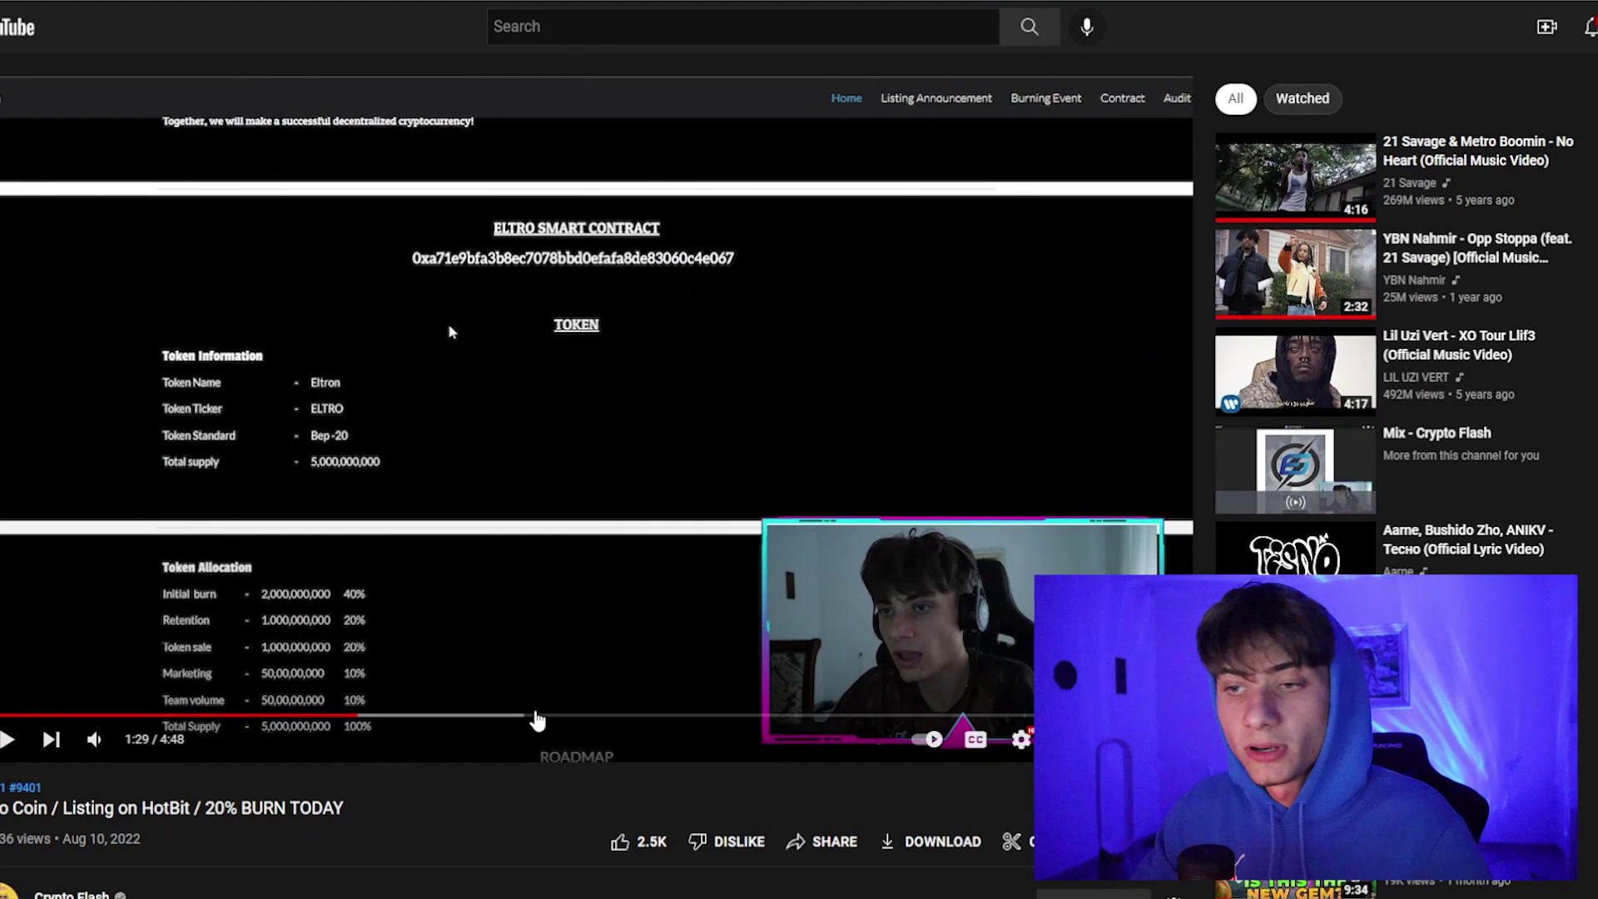
# Seek the YouTube ELTRO review to 3:27, where the roadmap section begins
pyautogui.click(818, 718)
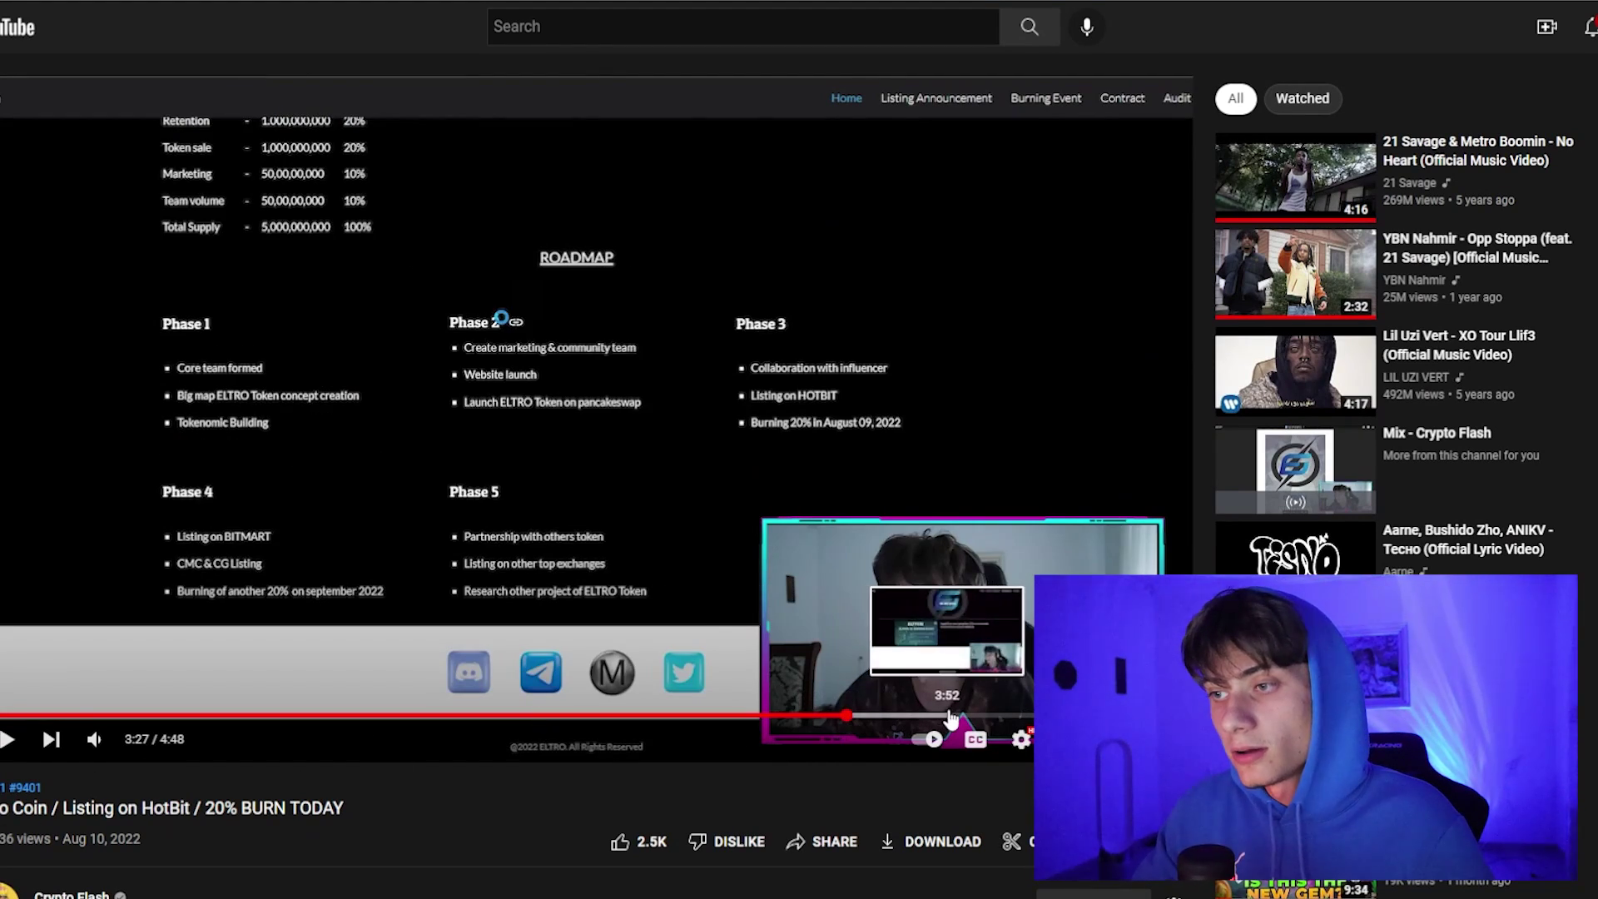